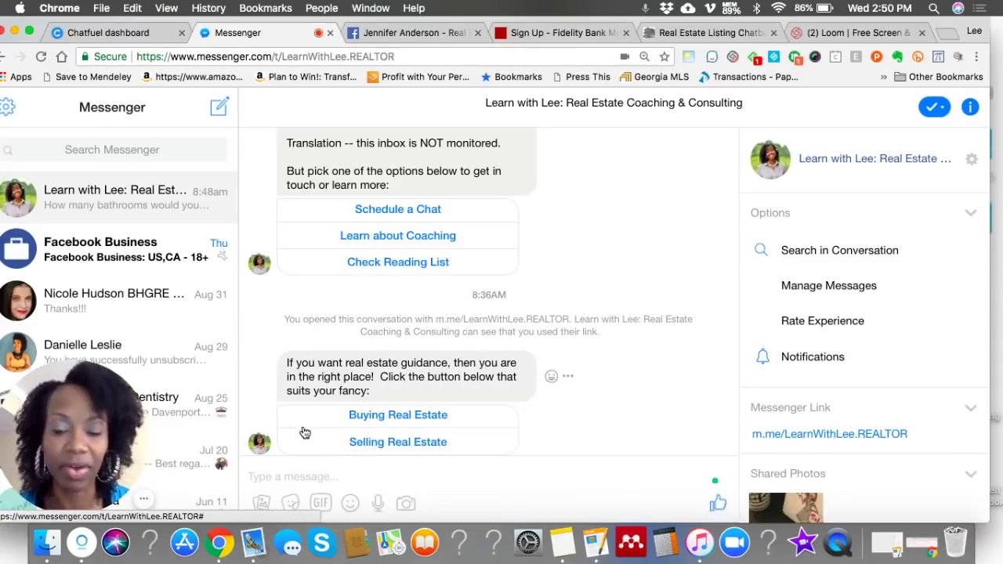
Choose Buying Real Estate in the chatbot conversation and view the first listing card it sends.
left_click(360, 419)
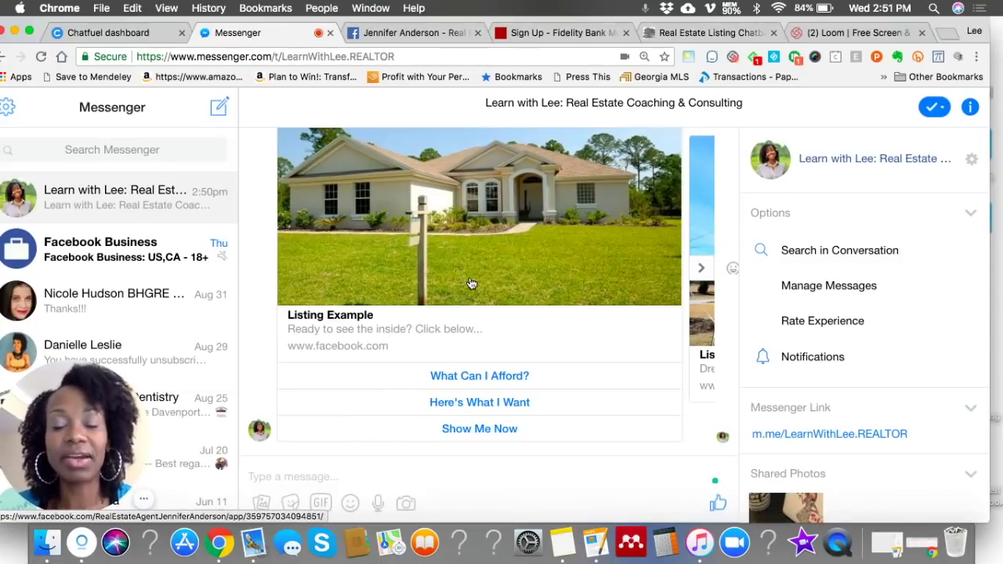
scroll(470, 283, "up", 2)
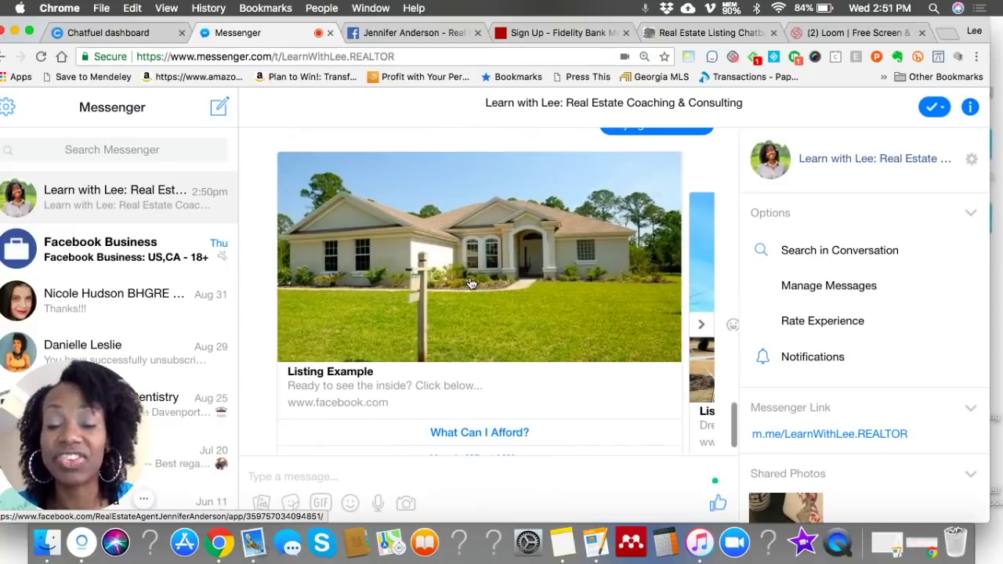
scroll(471, 282, "down", 1)
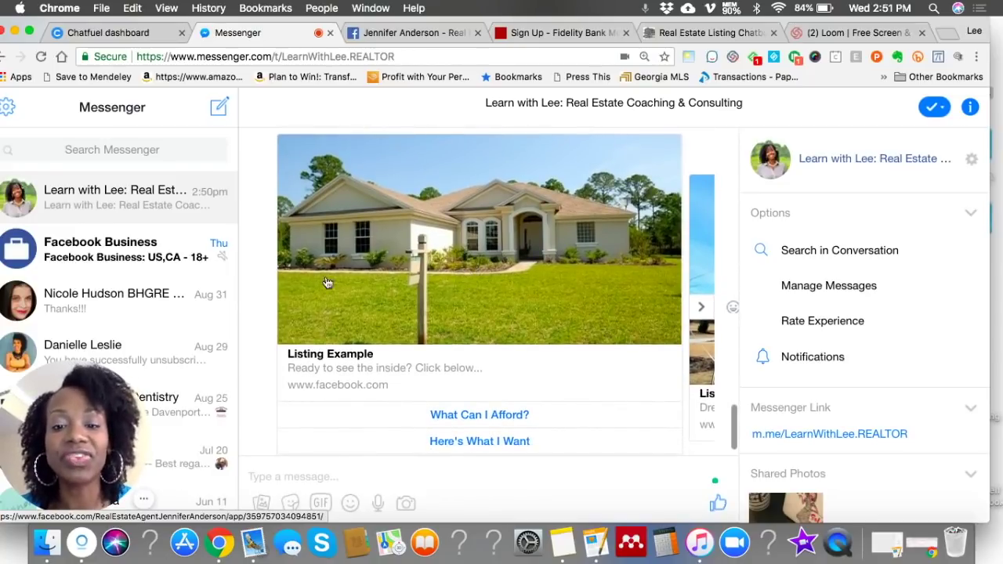
Browse the listing carousel through to the New Construction example and return to the first listing.
left_click(695, 313)
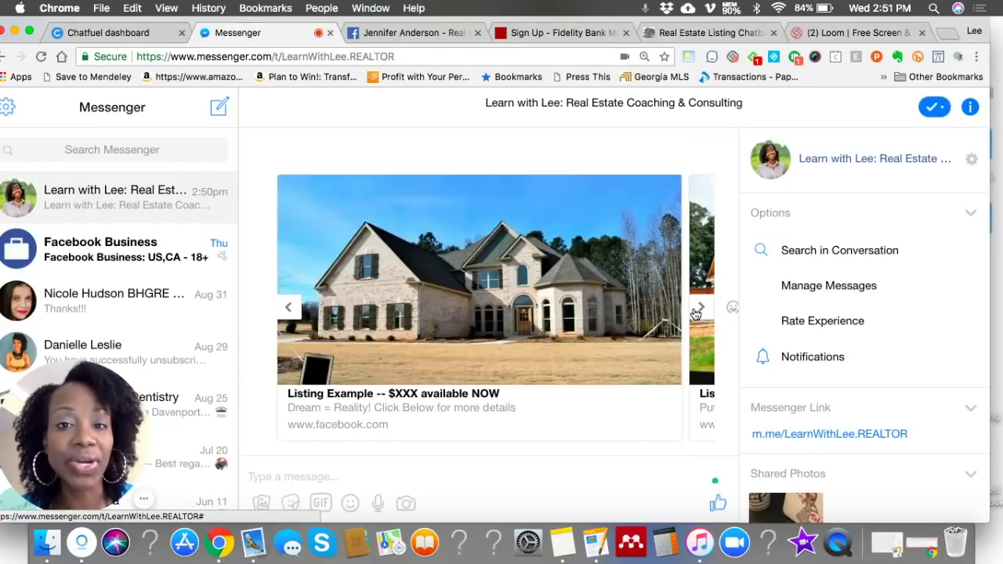
left_click(695, 313)
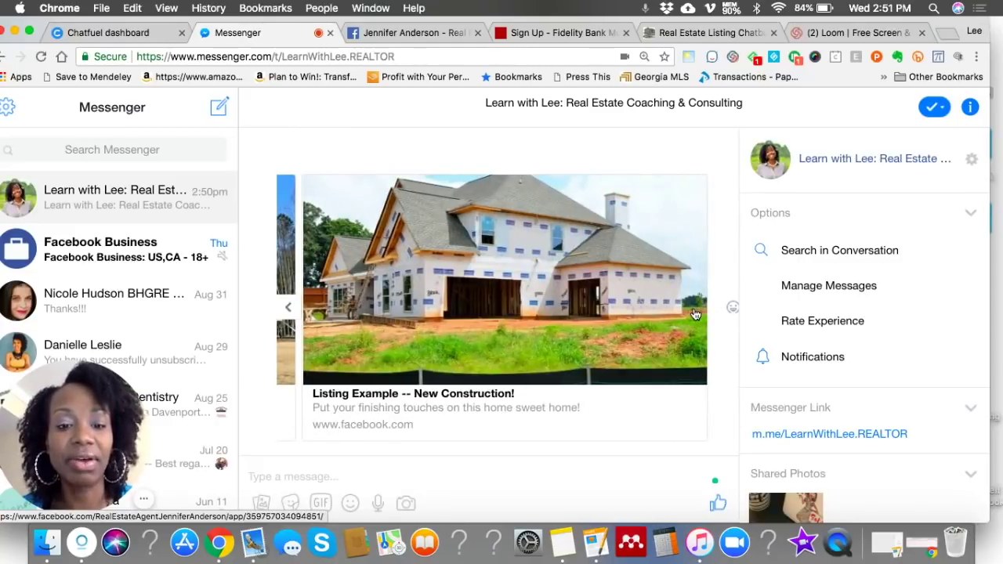
left_click(294, 317)
left_click(288, 308)
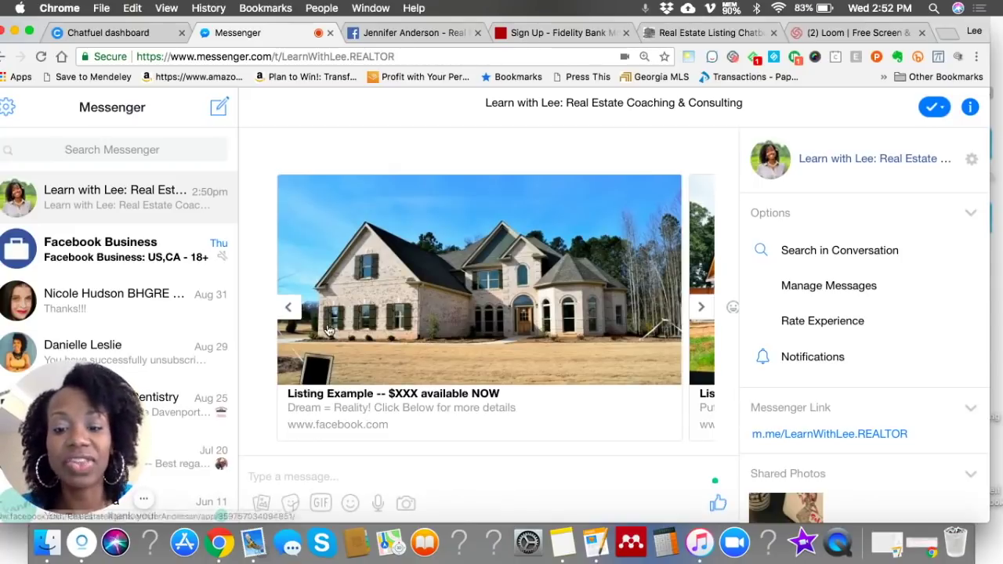
left_click(289, 310)
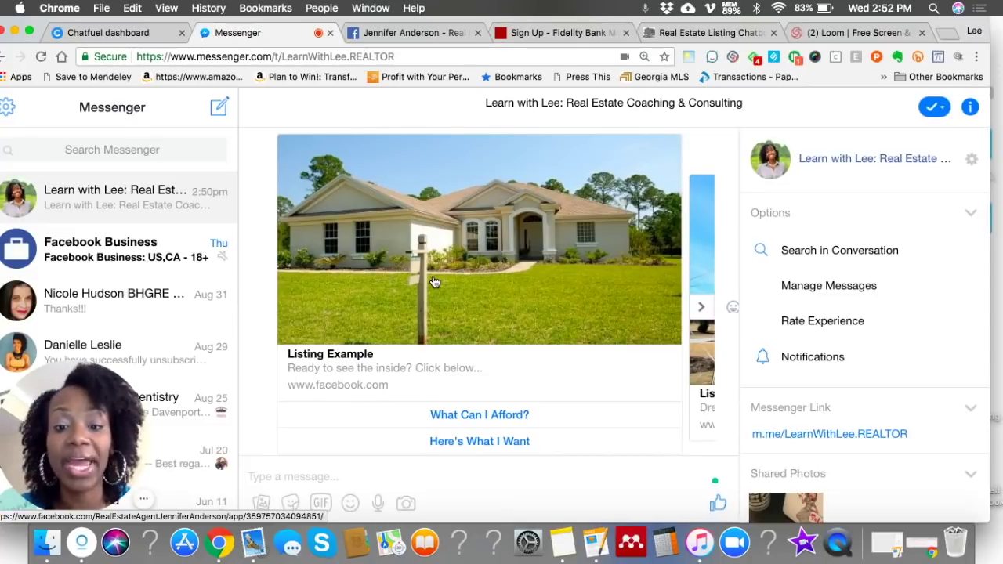
Open the first listing's What Can I Afford? link to view the mortgage sign-up form, and return to the Messenger conversation.
scroll(611, 435, "down", 2)
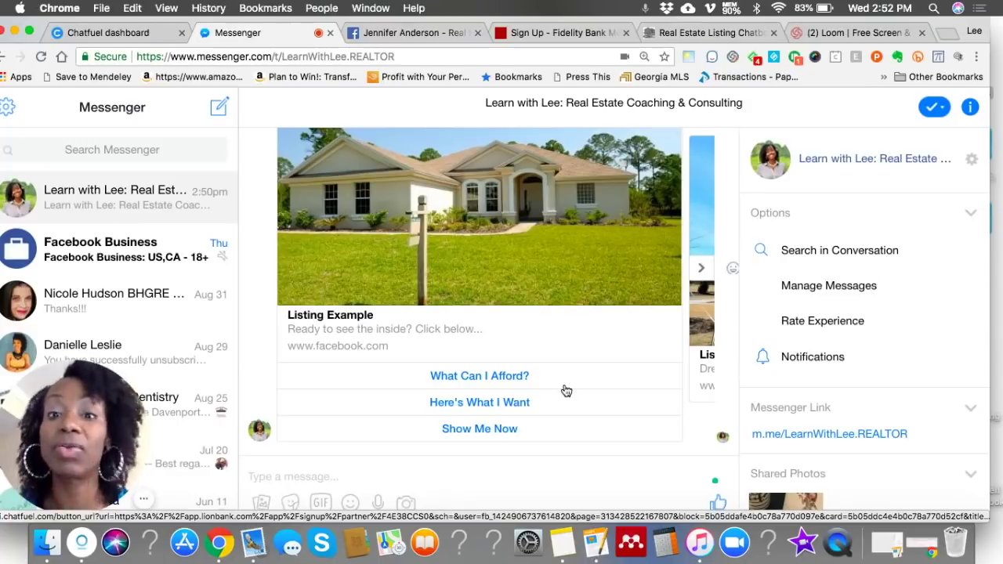
left_click(463, 377)
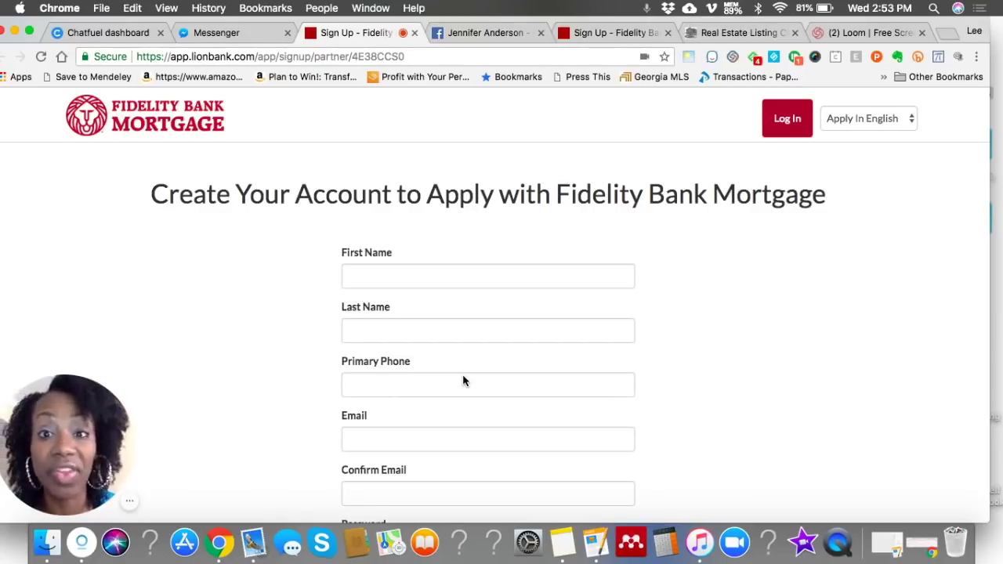
left_click(224, 32)
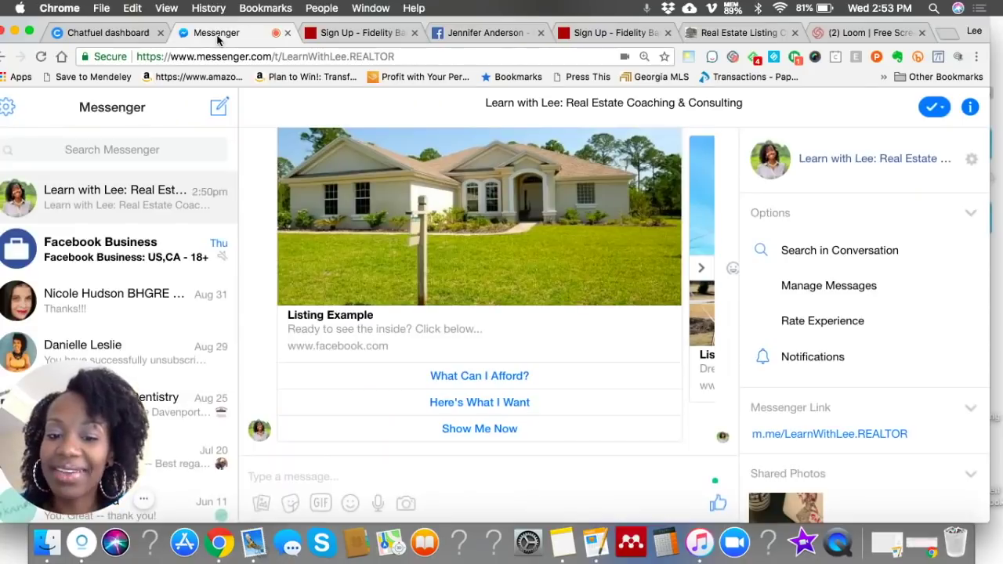
Follow the first listing's Show Me Now link and look over the agent's Facebook page and its Find a Home search.
left_click(475, 431)
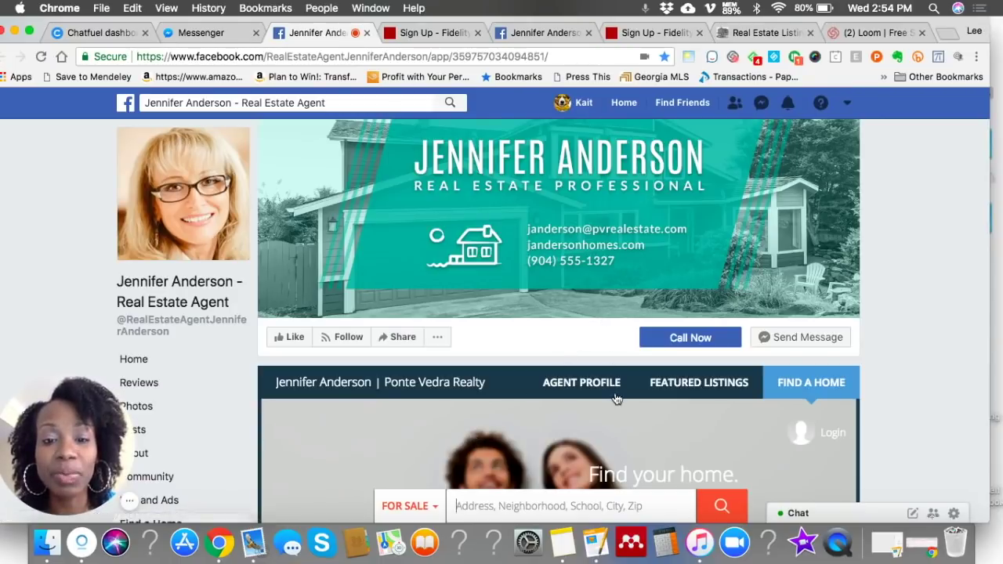
scroll(617, 400, "down", 2)
scroll(616, 399, "up", 3)
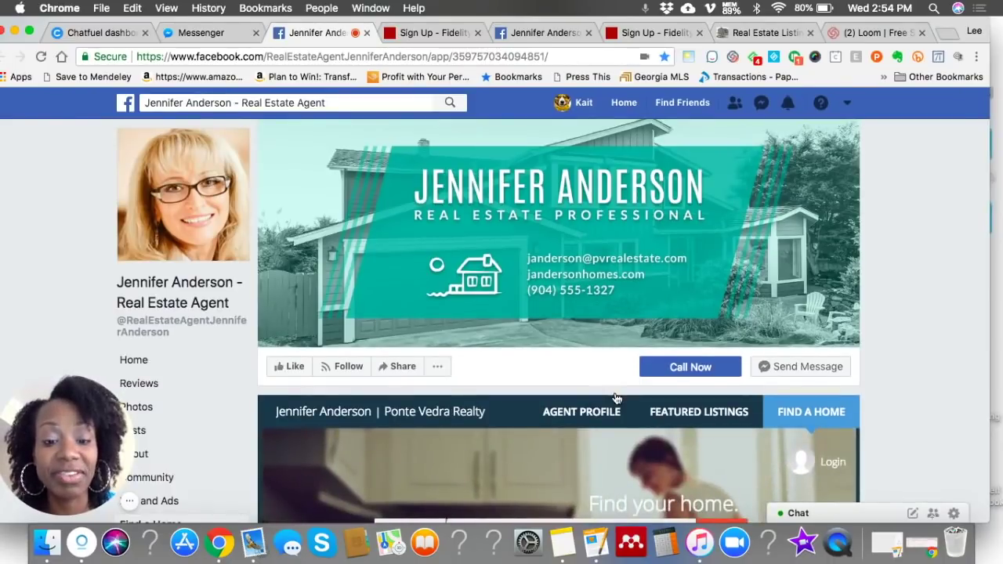
scroll(617, 400, "down", 3)
scroll(617, 400, "down", 3)
scroll(616, 400, "down", 1)
scroll(667, 363, "down", 1)
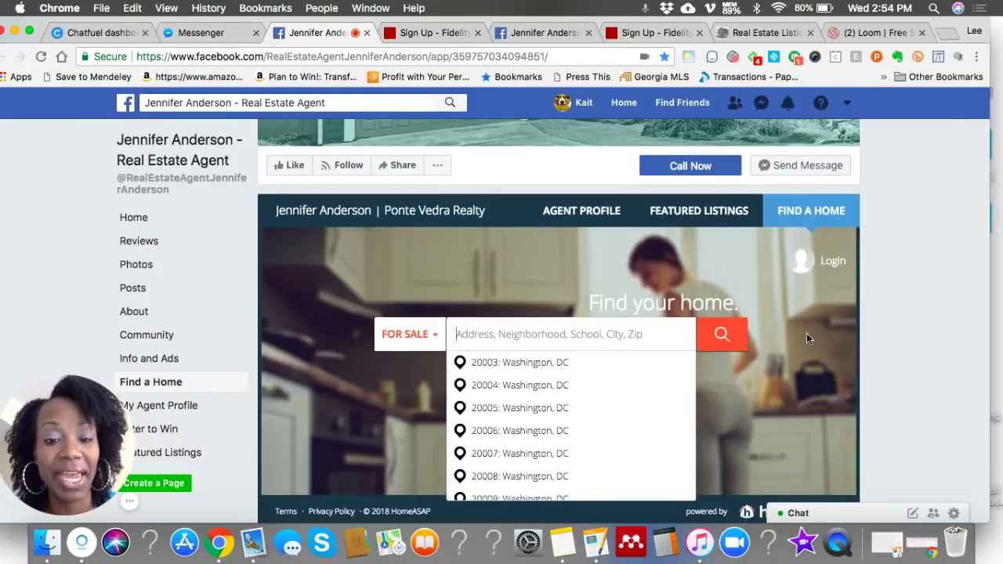
scroll(806, 333, "down", 2)
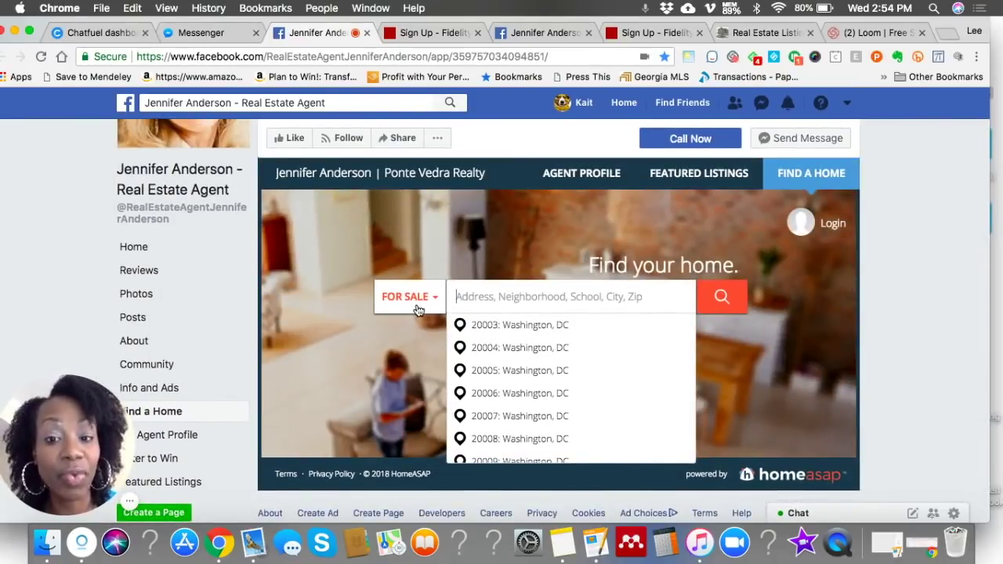
Show the sale and rent choices of the home search and review the rest of the agent's page.
left_click(430, 304)
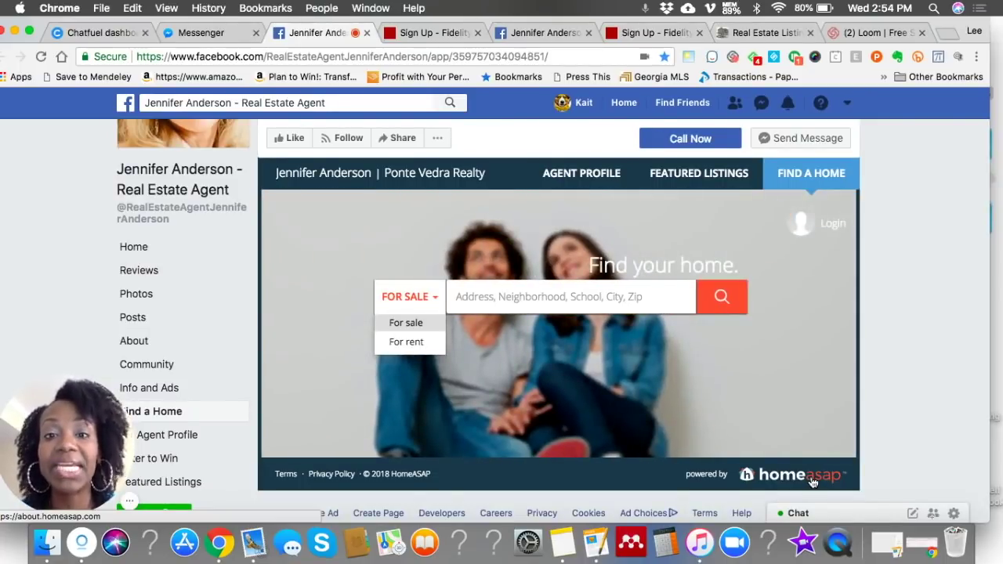
scroll(631, 329, "up", 5)
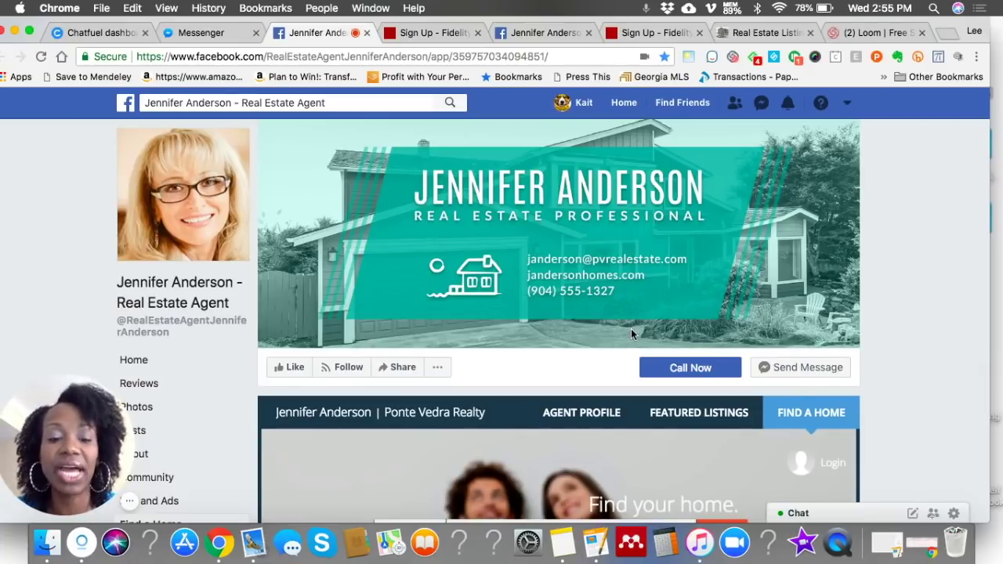
scroll(630, 333, "down", 5)
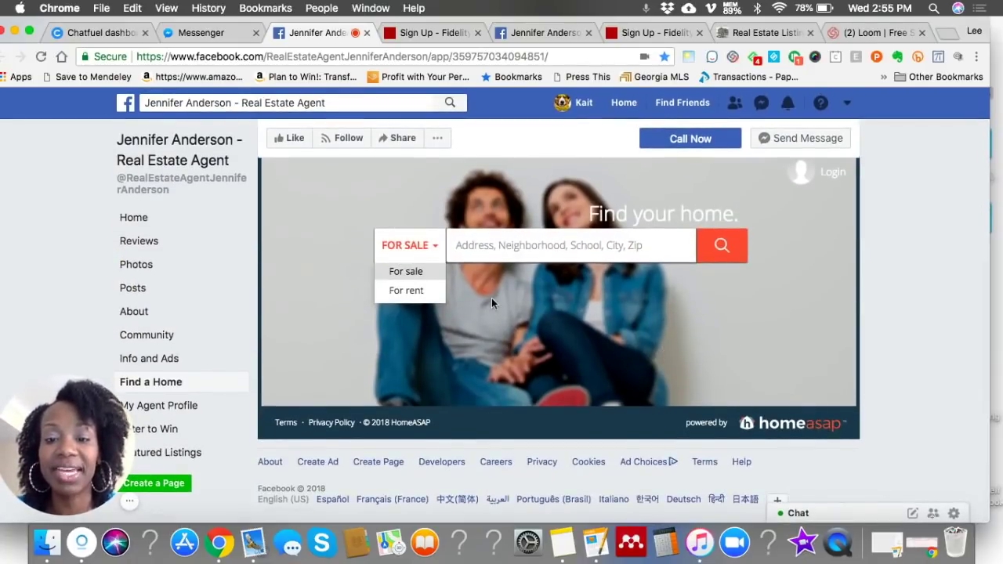
scroll(491, 298, "up", 2)
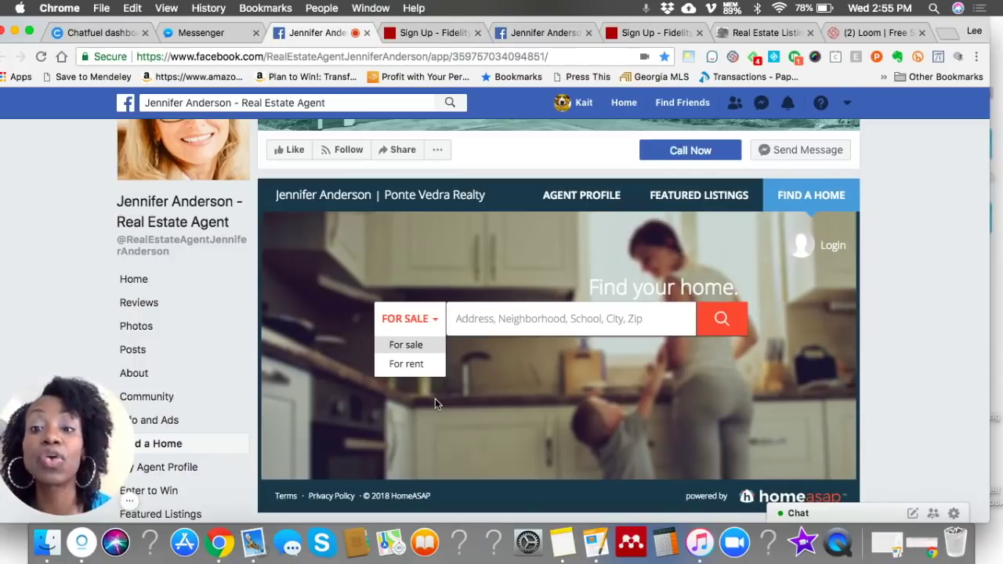
scroll(281, 336, "down", 2)
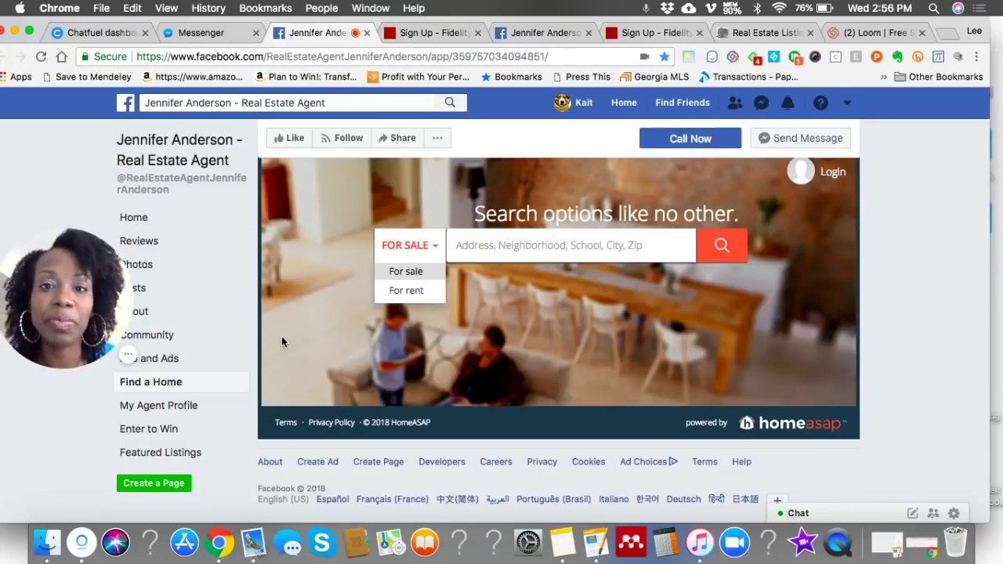
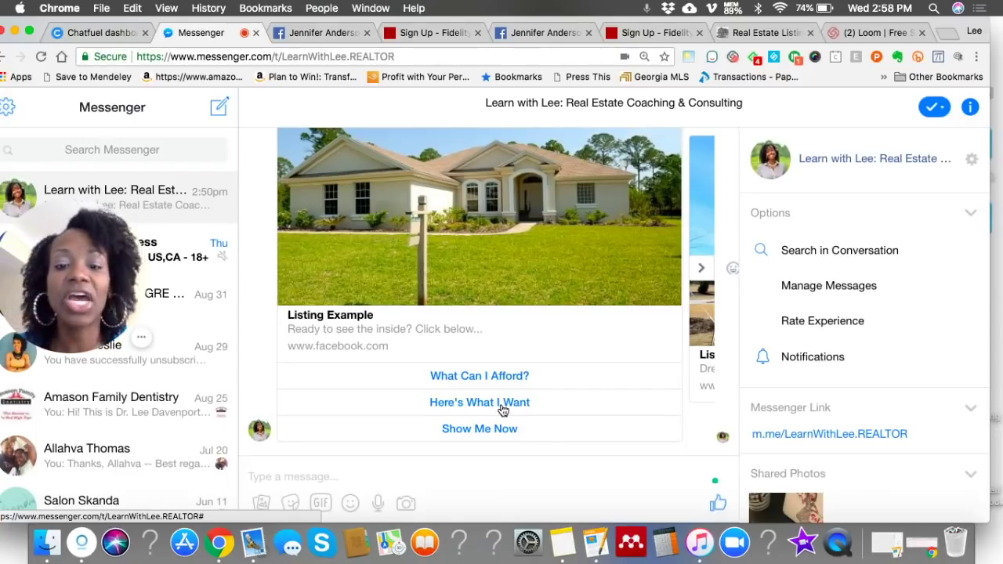
In the Messenger conversation, choose Here's What I Want for the listing and answer Downtown for the area and 4 for bedrooms.
left_click(502, 408)
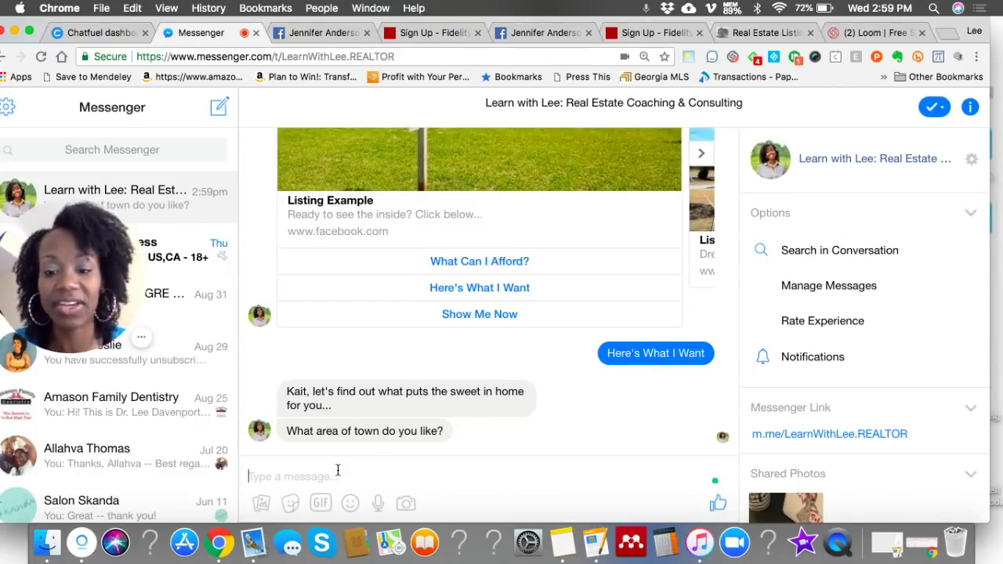
type("Do")
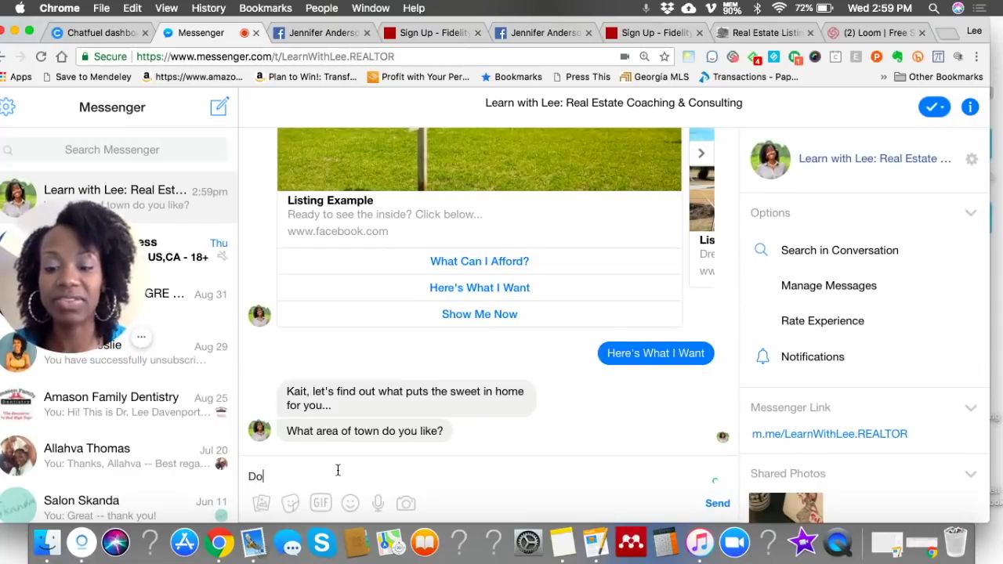
type("wntown")
key("Return")
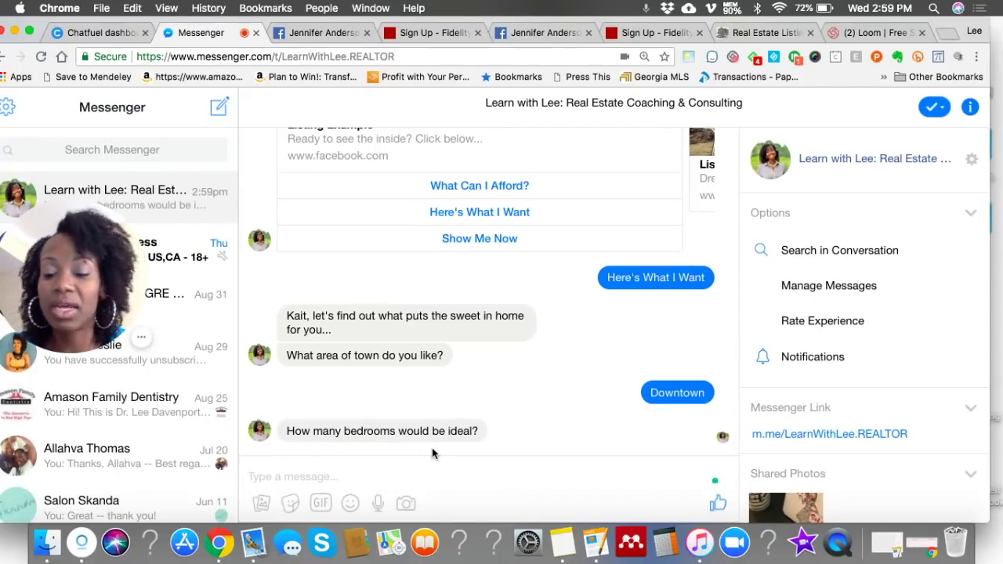
type("4")
key("Return")
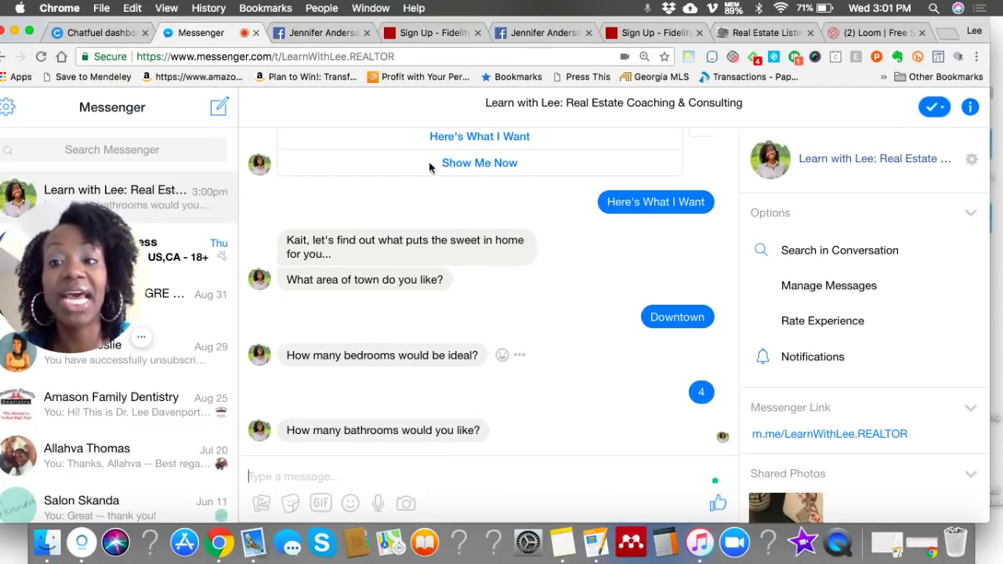
Switch to the Chatfuel dashboard and review the User Input questions, validations and attributes of the Home Search Criteria block.
left_click(72, 37)
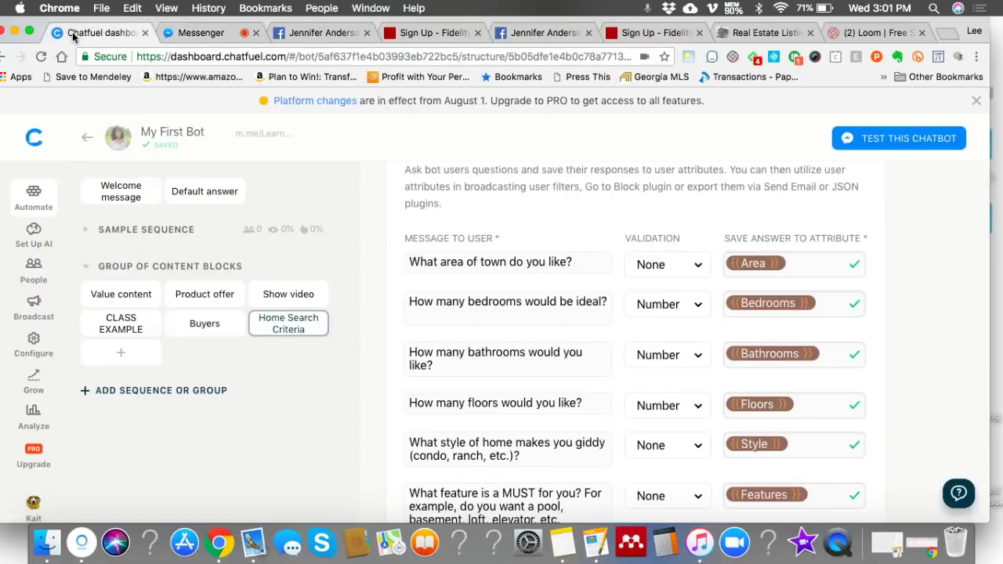
scroll(489, 243, "up", 2)
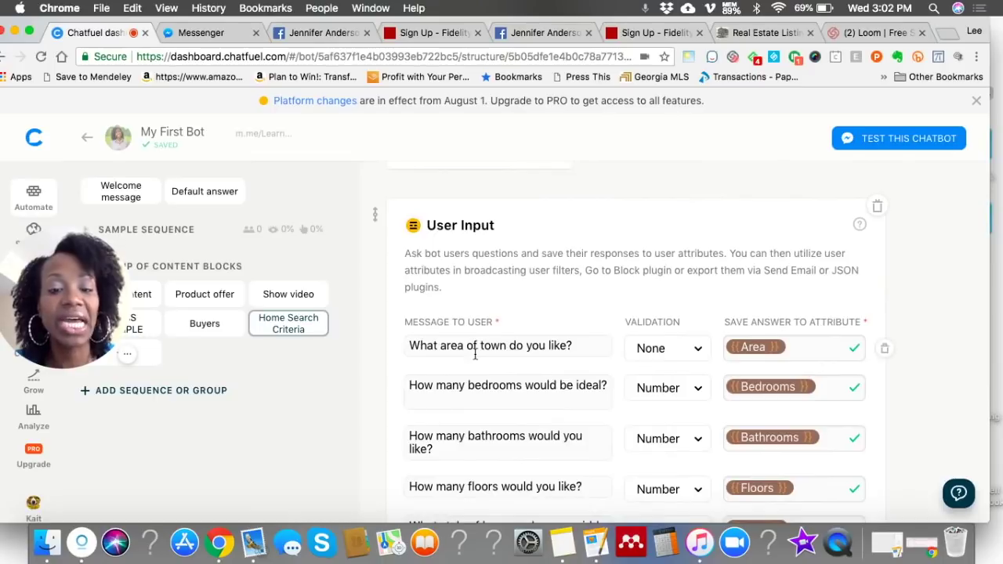
scroll(475, 354, "down", 1)
scroll(475, 354, "down", 3)
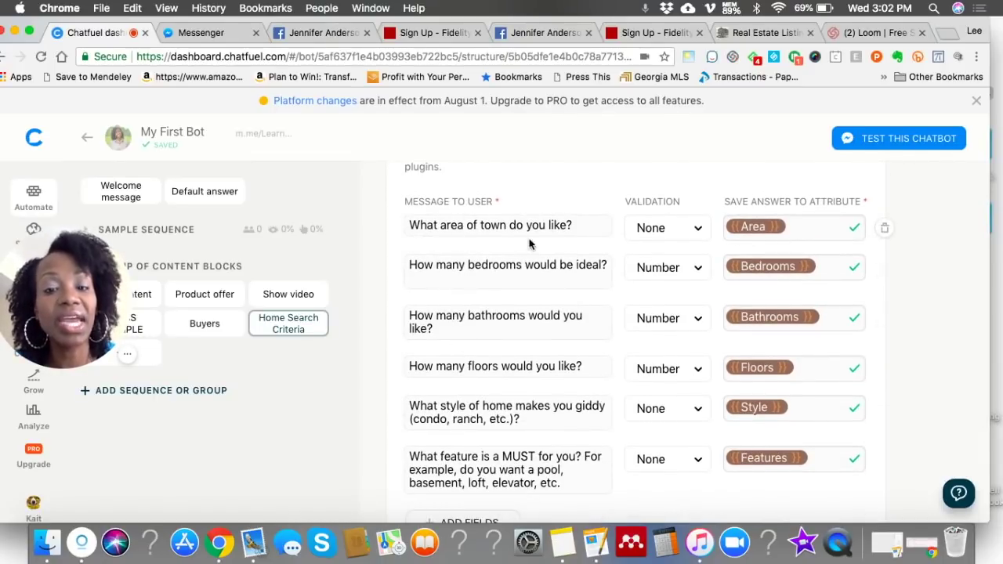
left_click(448, 225)
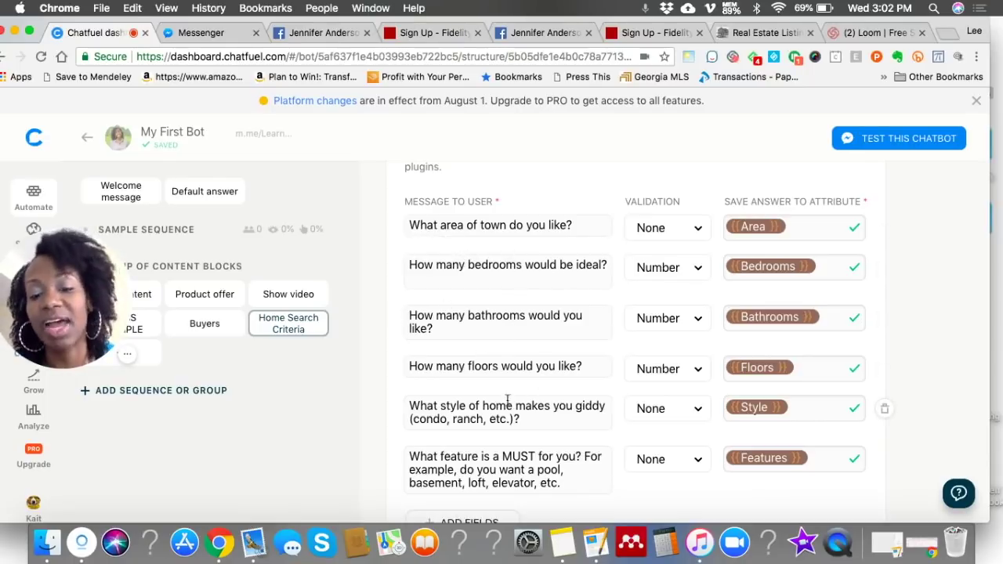
scroll(545, 345, "up", 1)
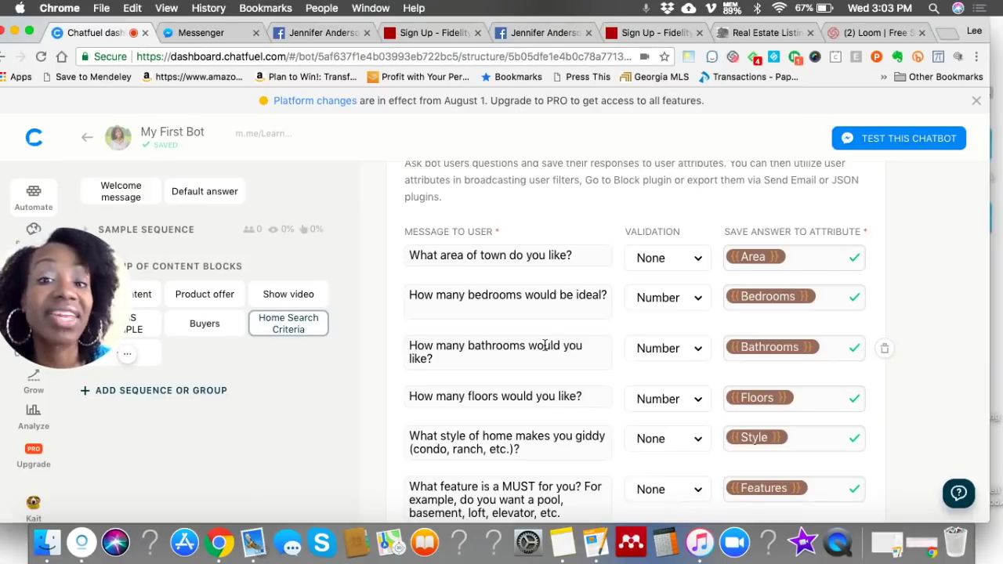
Switch to the Book Me Solid real estate listing chatbot page.
left_click(770, 34)
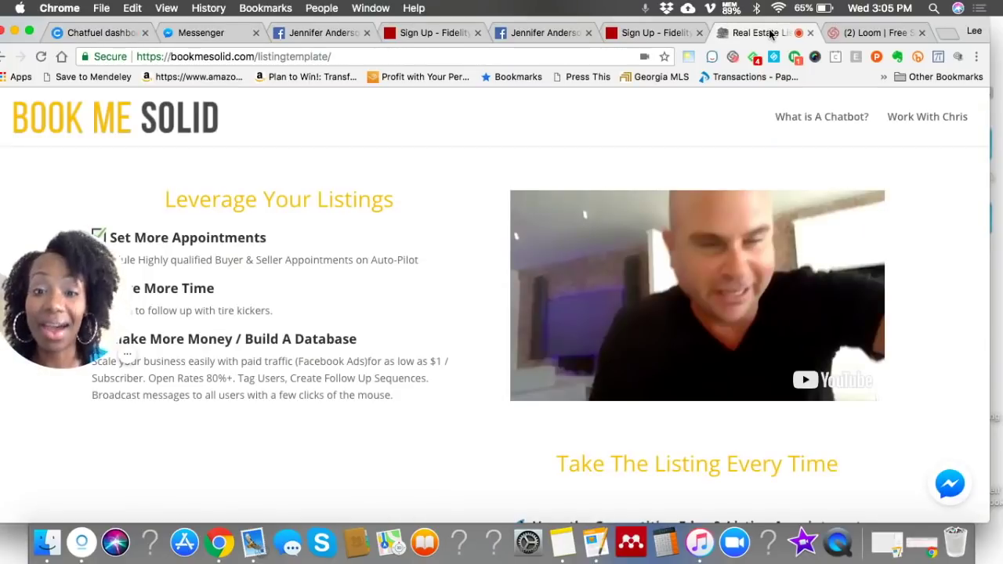